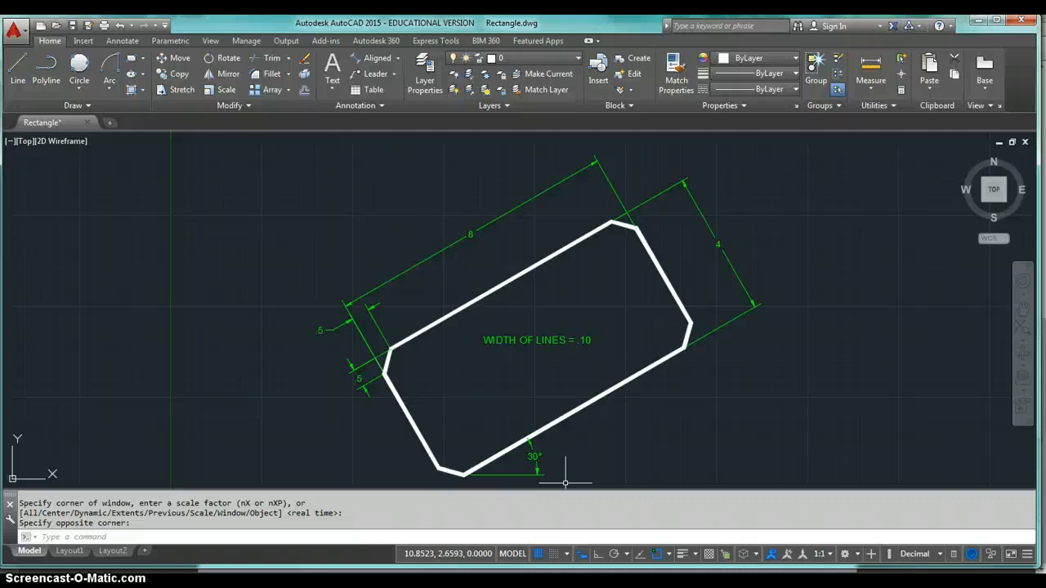
# Turn off the grid display, object snap and the display of annotative objects at all scales
pyautogui.scroll(-2, 594, 431)
pyautogui.moveTo(594, 431); pyautogui.dragTo(408, 414, button='middle')
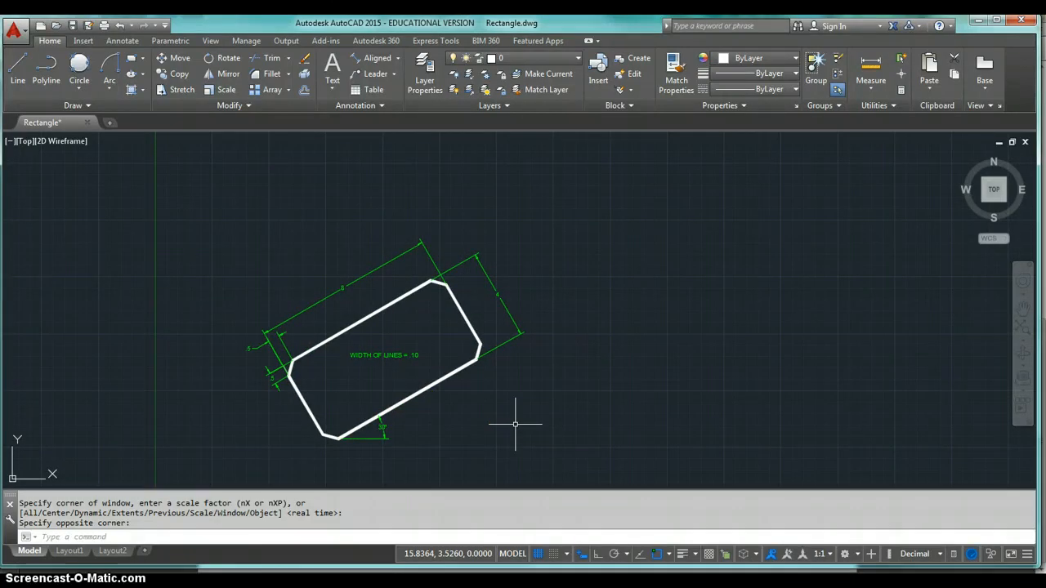
pyautogui.click(539, 556)
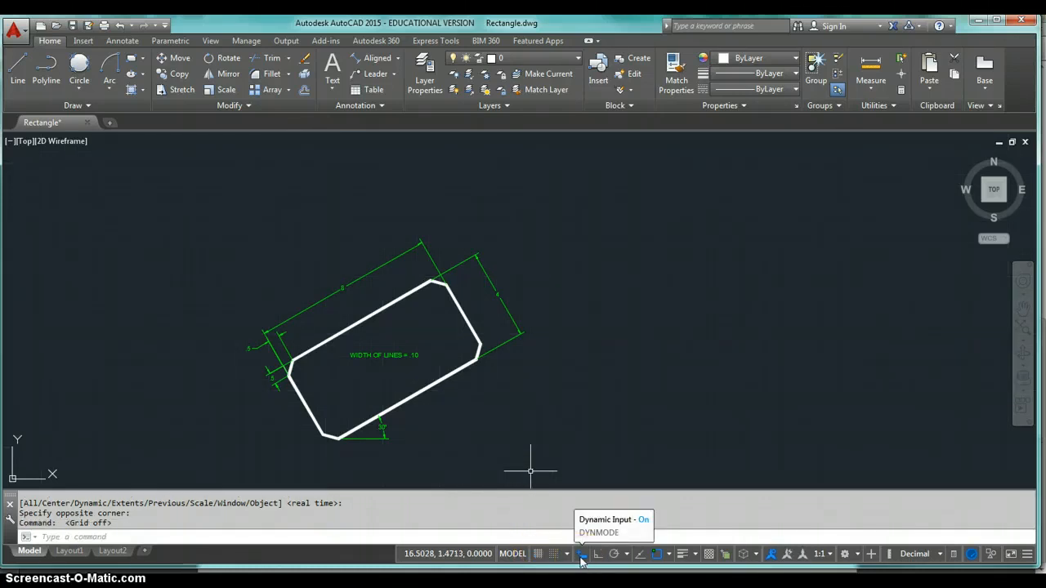
pyautogui.click(668, 561)
pyautogui.click(658, 560)
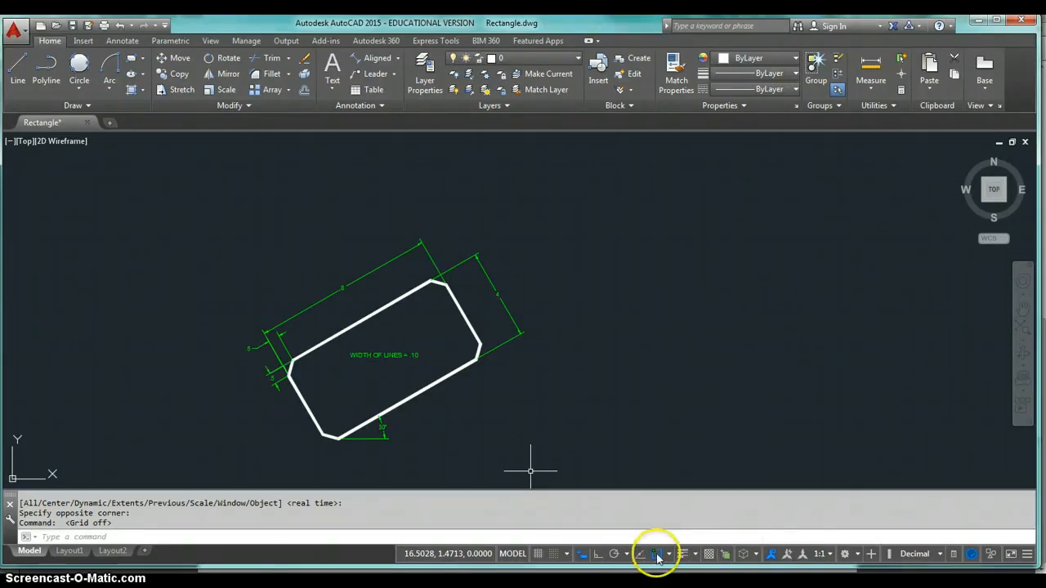
pyautogui.click(659, 560)
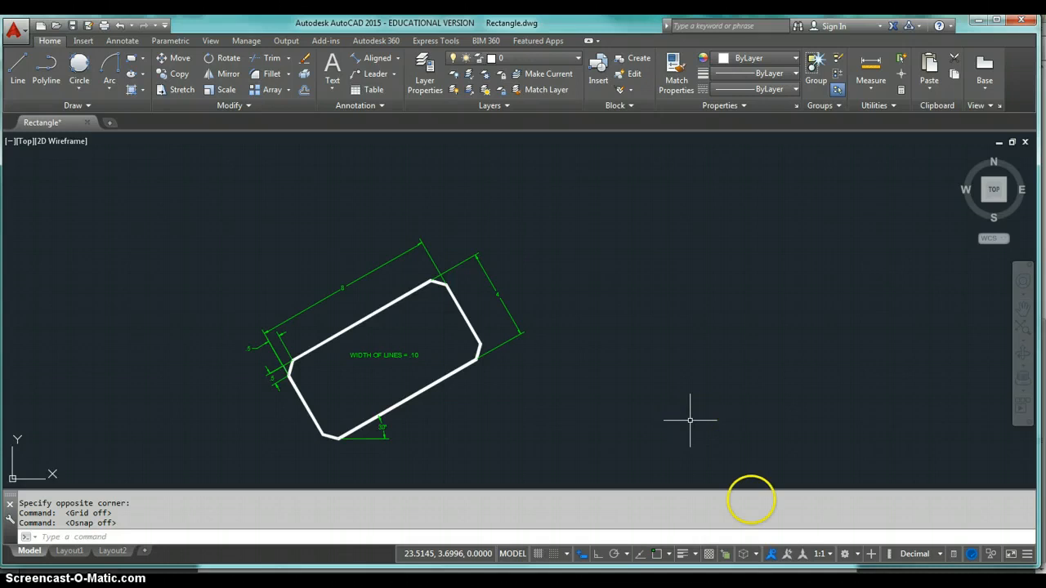
pyautogui.click(771, 555)
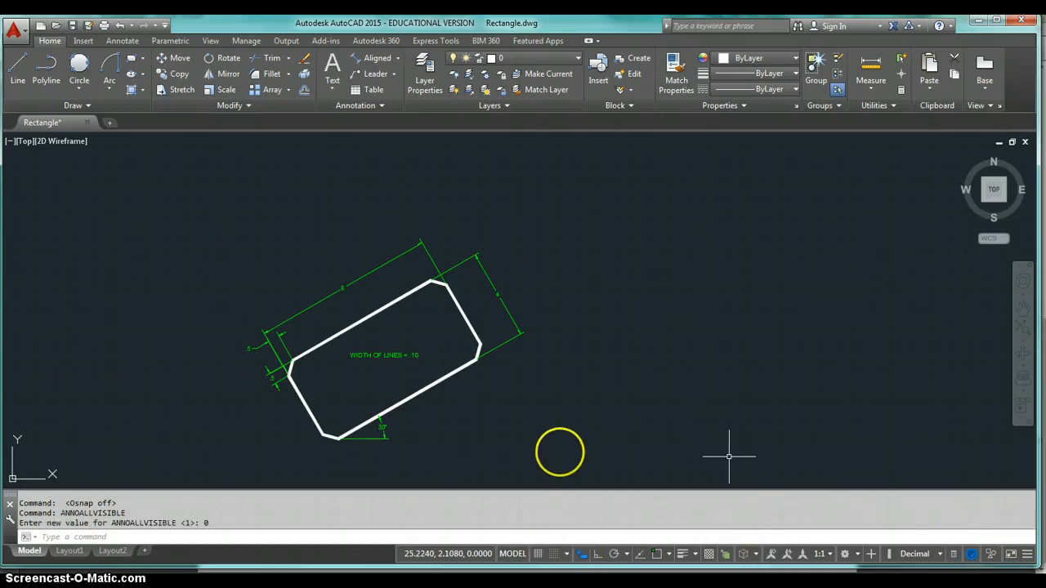
pyautogui.press('F12')
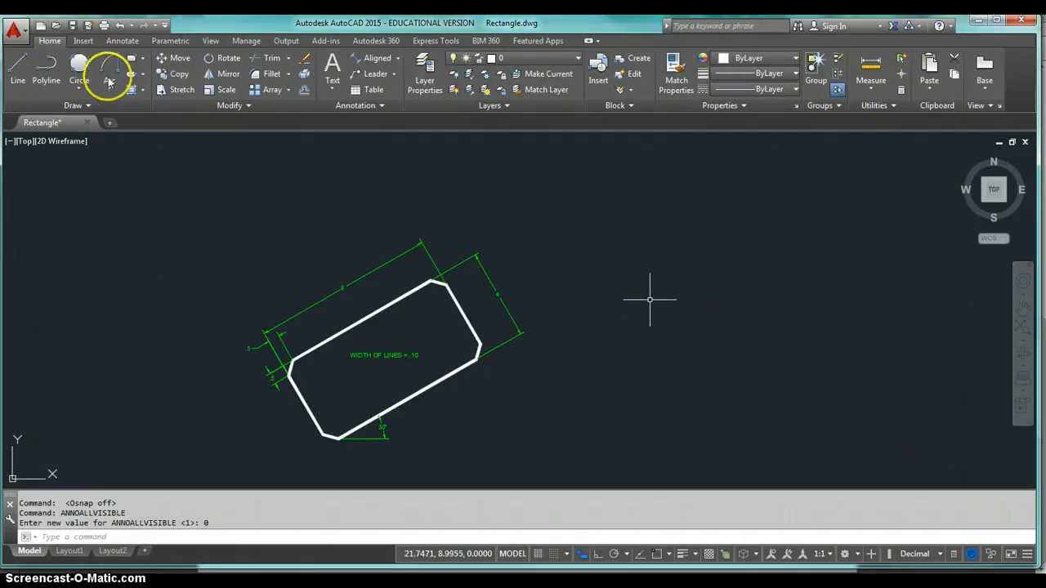
# Start a new rectangle with both its first and second chamfer distances set to 0.5
pyautogui.click(143, 58)
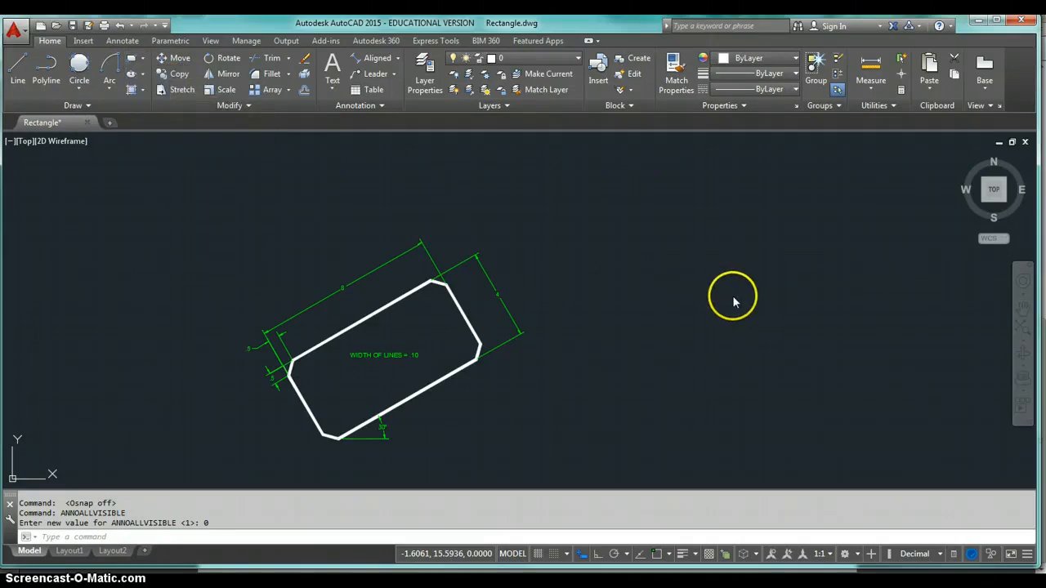
pyautogui.write('REC')
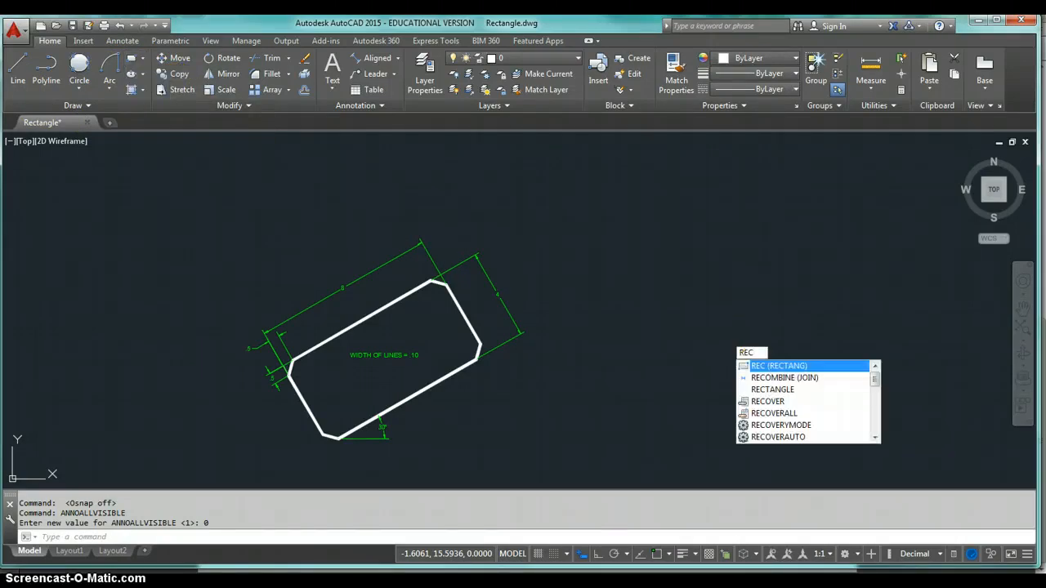
pyautogui.press('Return')
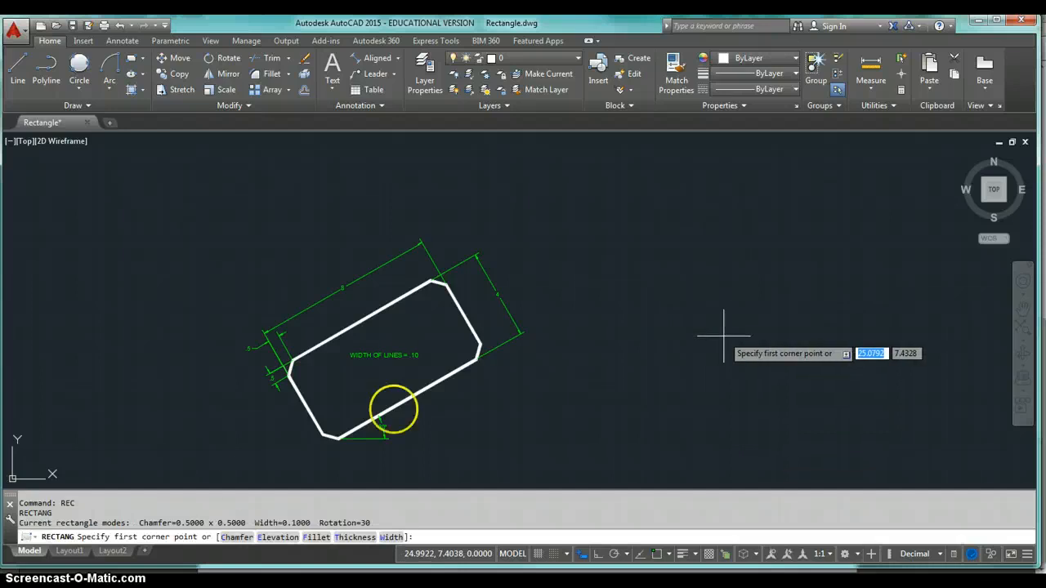
pyautogui.click(237, 538)
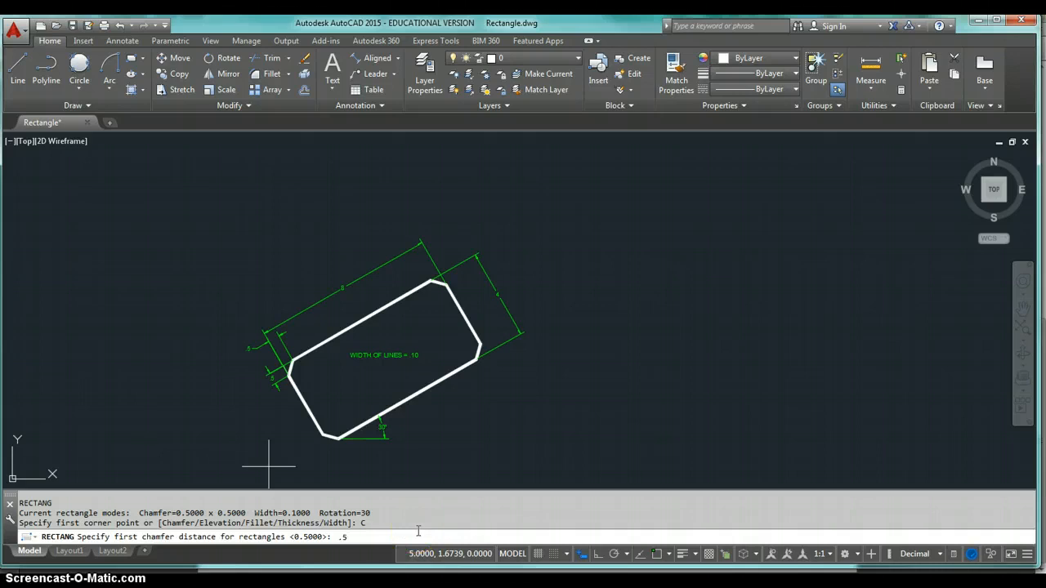
pyautogui.press('Return')
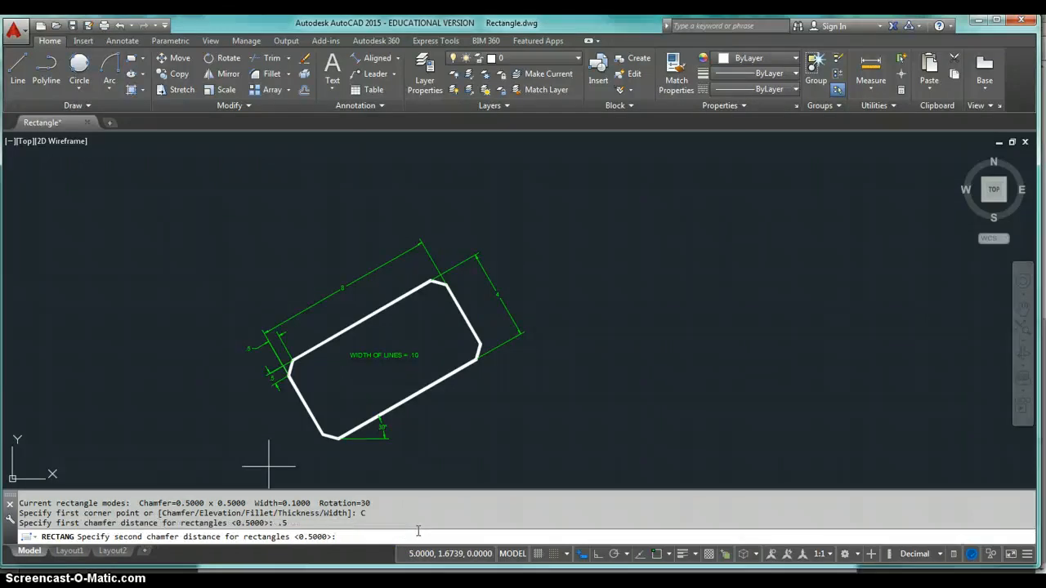
pyautogui.write('.5')
pyautogui.press('Return')
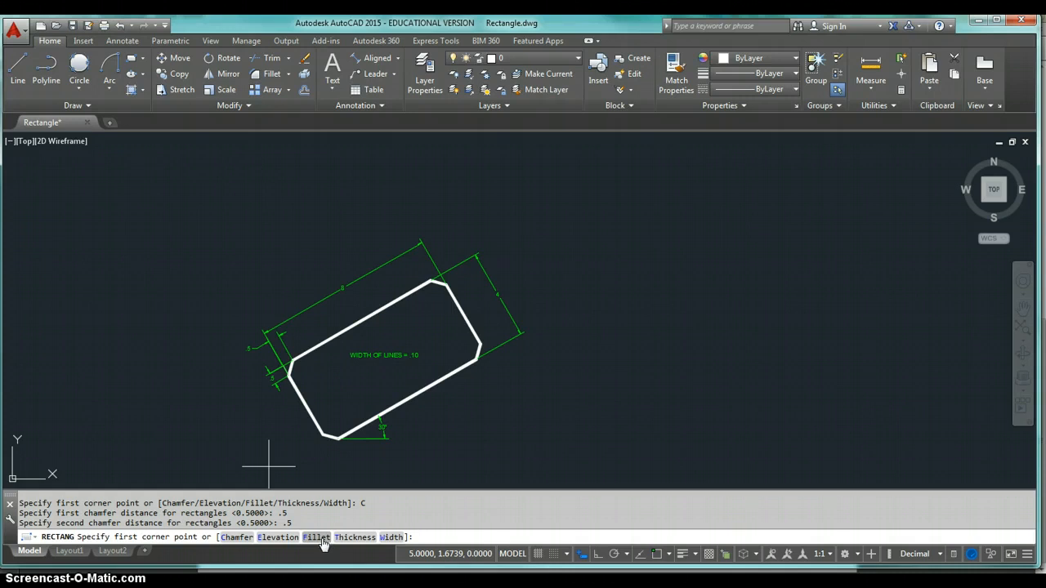
# Set the line width of the new chamfered rectangle to 0.1
pyautogui.click(391, 538)
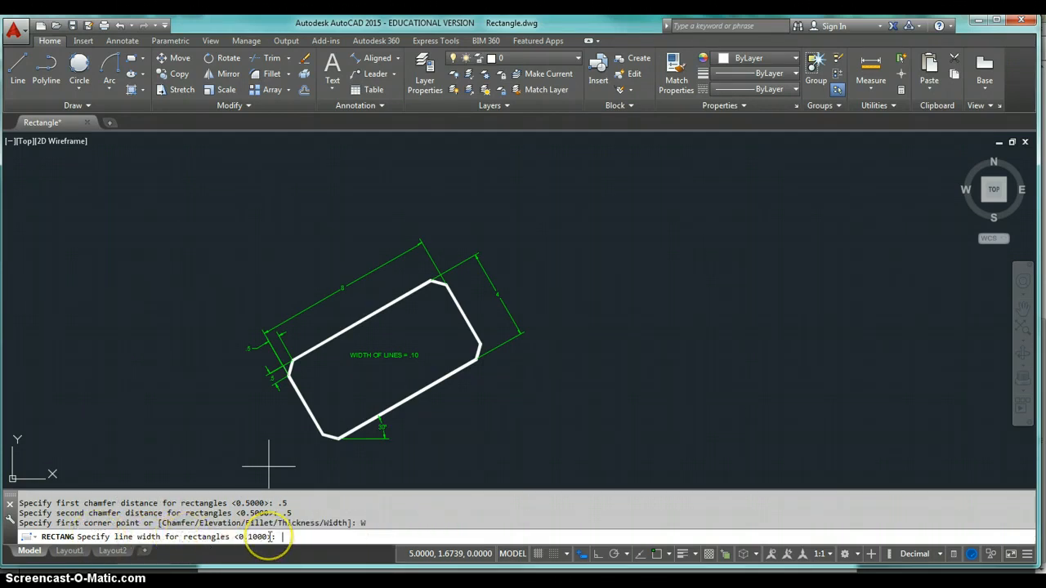
pyautogui.write('.')
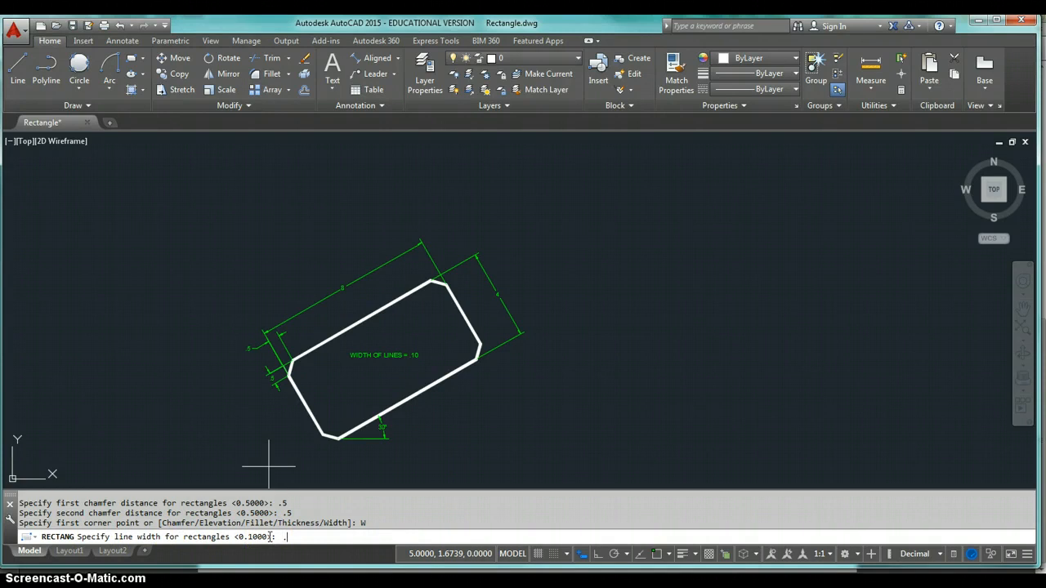
pyautogui.write('1')
pyautogui.press('Return')
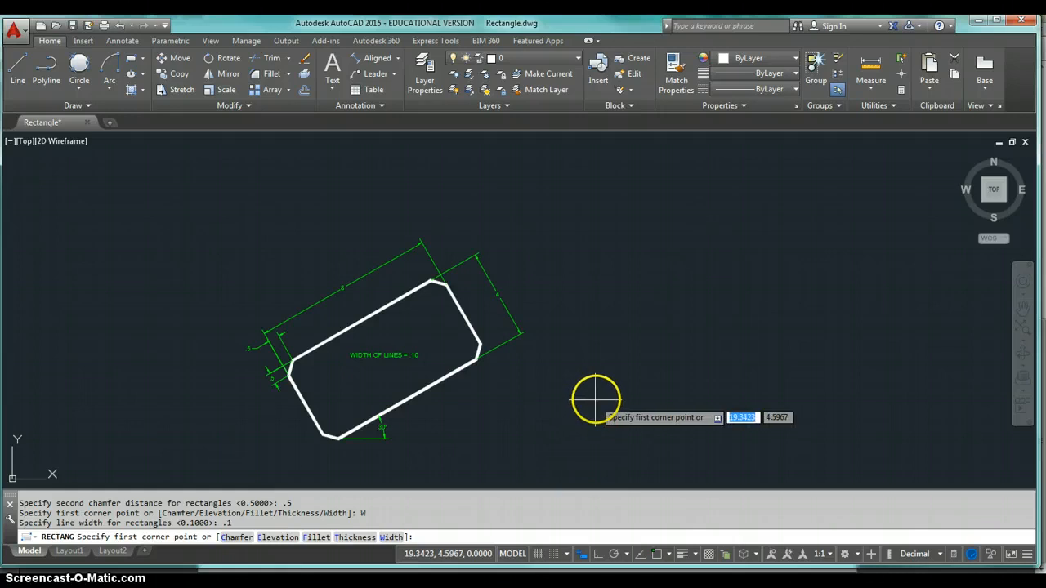
# Place the rectangle's first corner in the empty area right of the dimensioned example and set its rotation angle to 30 degrees
pyautogui.click(631, 377)
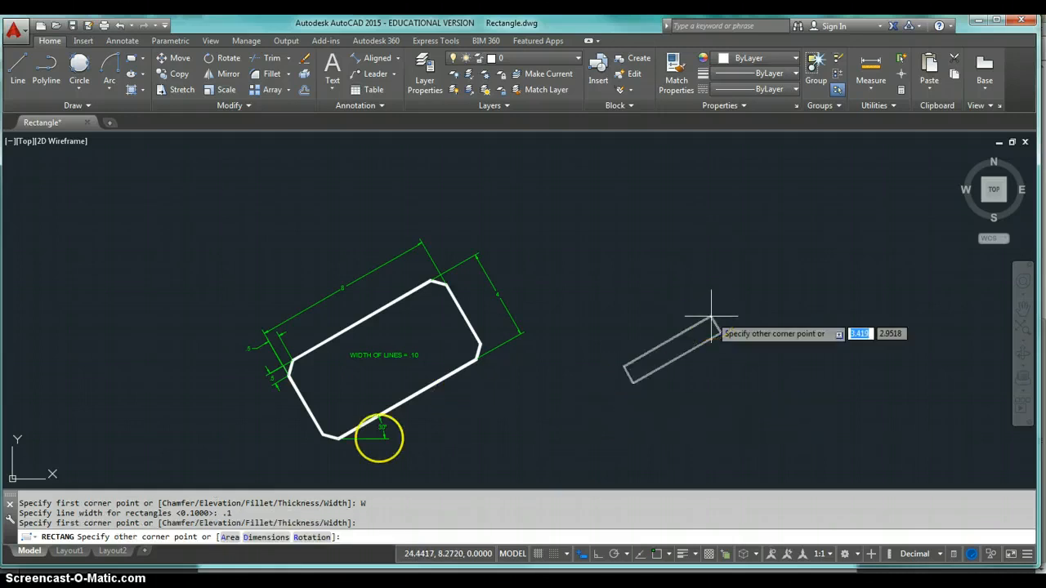
pyautogui.click(304, 537)
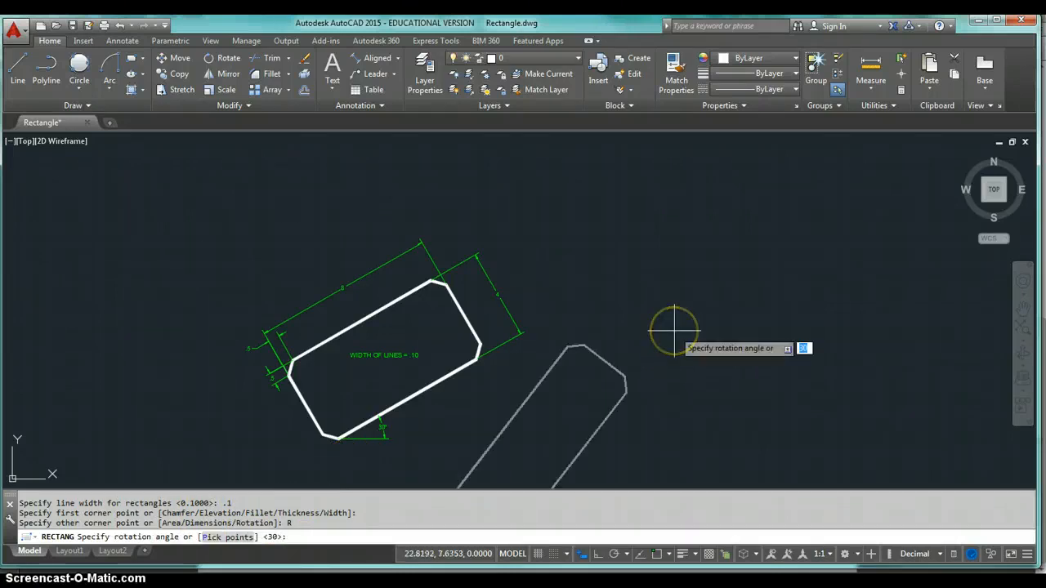
pyautogui.write('30')
pyautogui.press('Return')
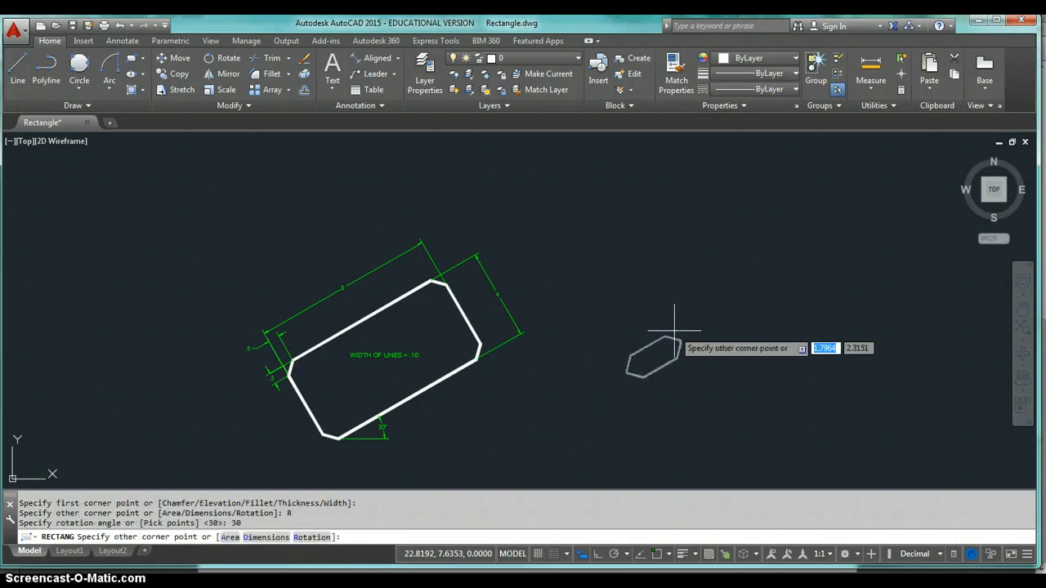
# Give the rectangle a length of 8 and a width of 4, and place it extending up from its first corner
pyautogui.click(259, 539)
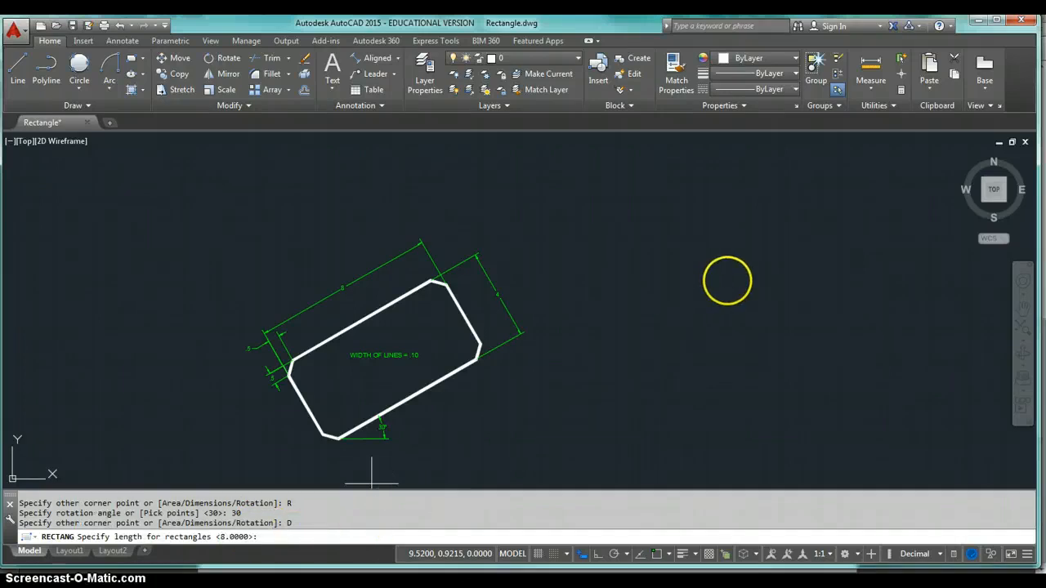
pyautogui.write('8')
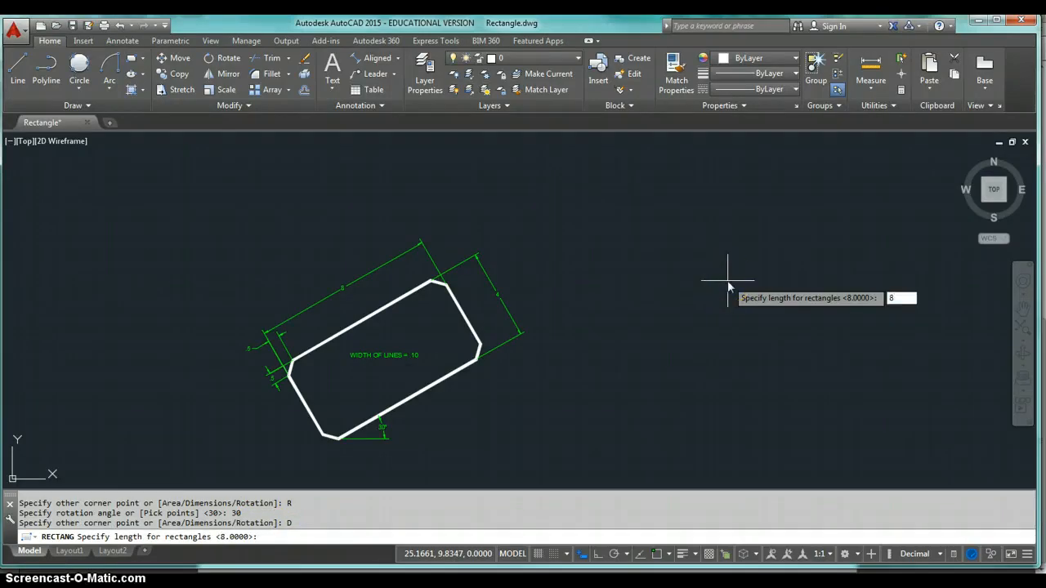
pyautogui.press('Return')
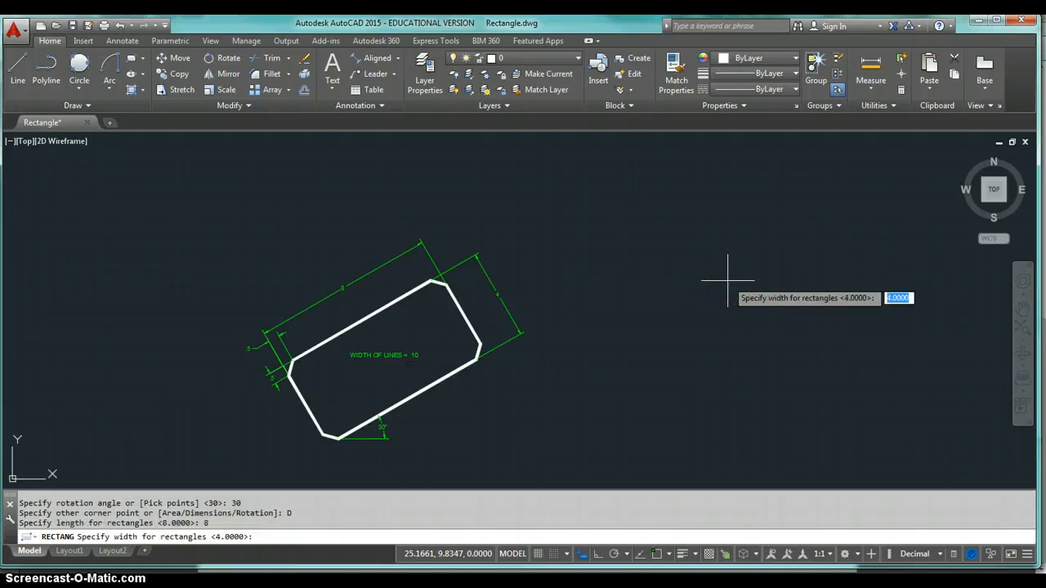
pyautogui.write('4')
pyautogui.press('Return')
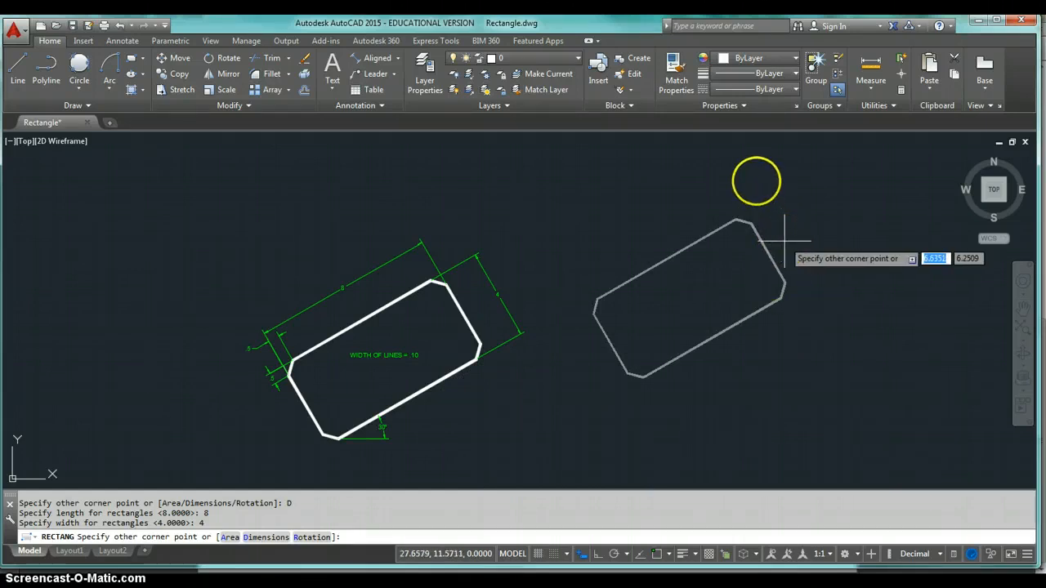
pyautogui.click(724, 174)
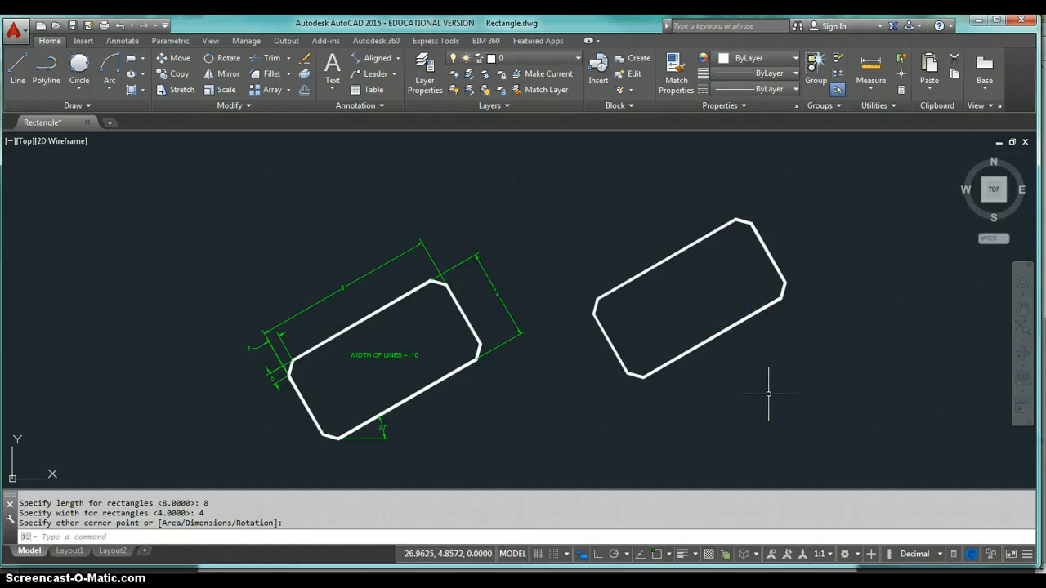
# Start another rectangle and reset both of its chamfer distances to 0
pyautogui.scroll(-2, 763, 393)
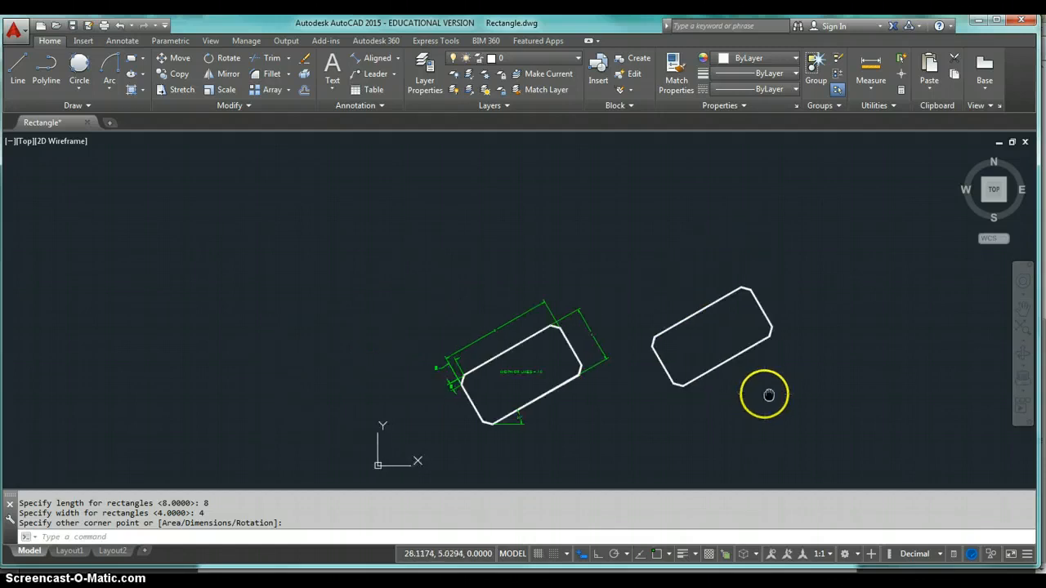
pyautogui.moveTo(764, 392); pyautogui.dragTo(481, 373, button='middle')
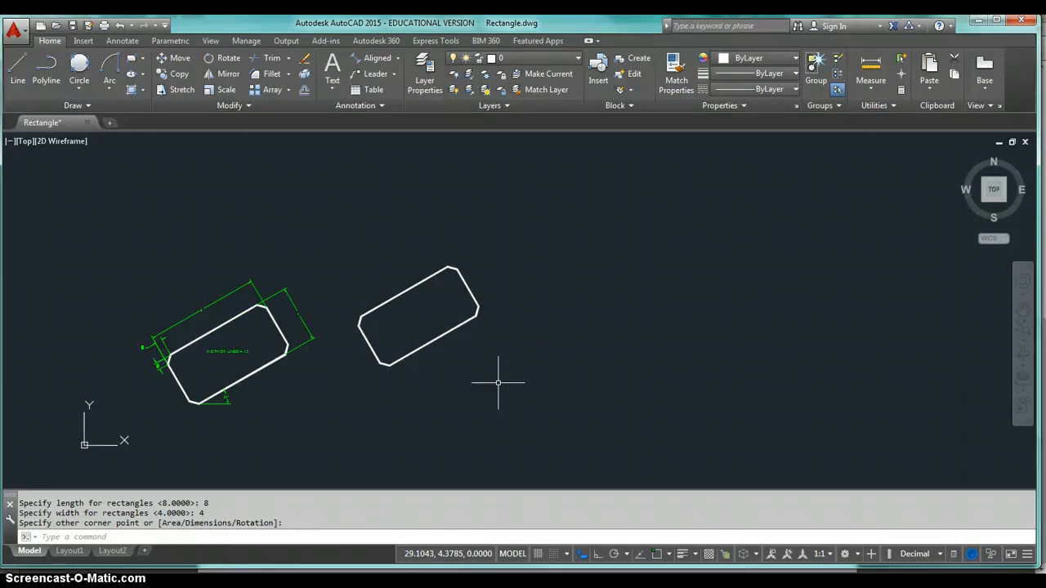
pyautogui.write('REC')
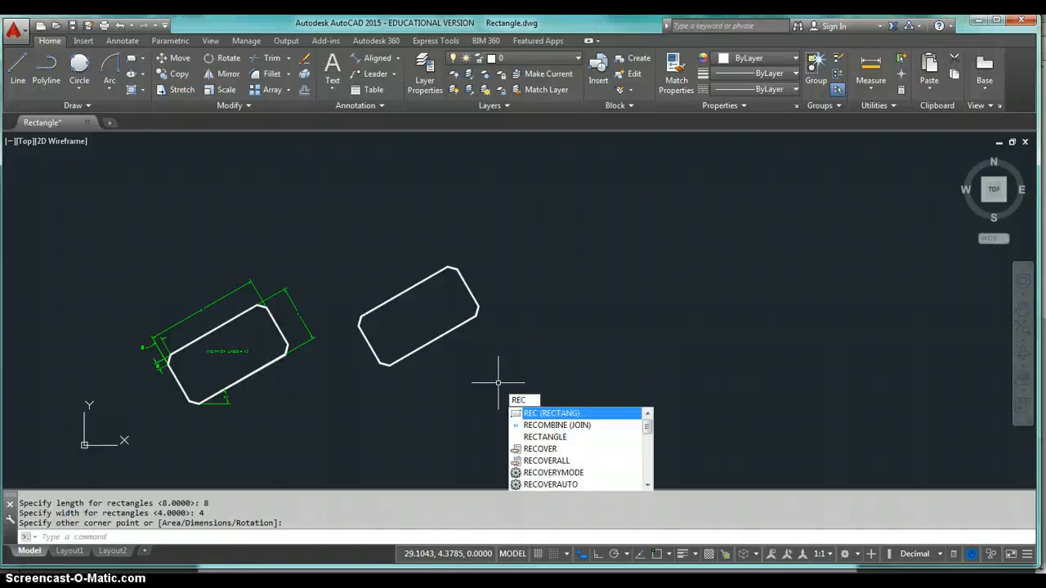
pyautogui.press('Return')
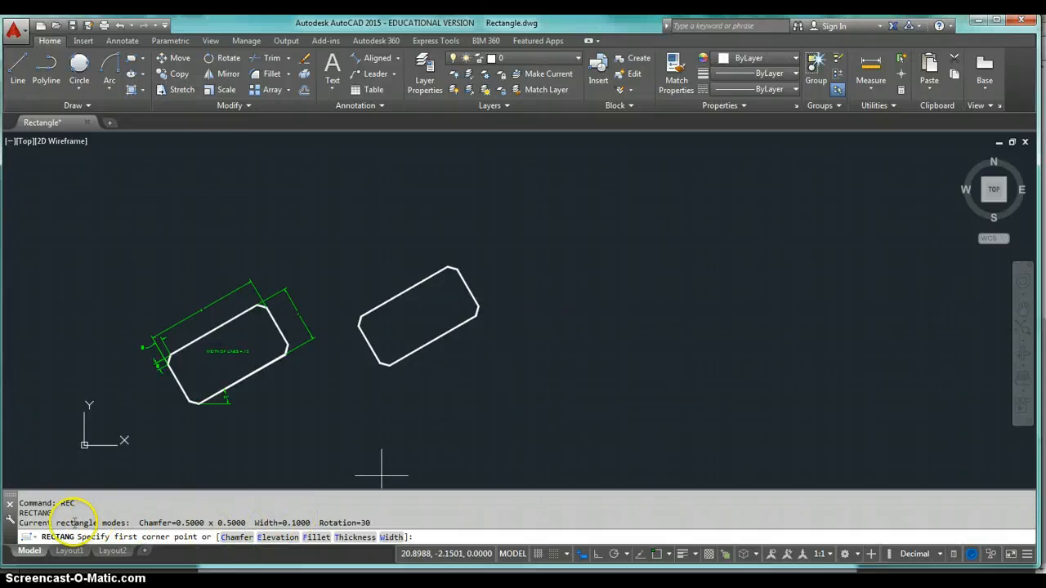
pyautogui.moveTo(18, 523); pyautogui.dragTo(397, 527)
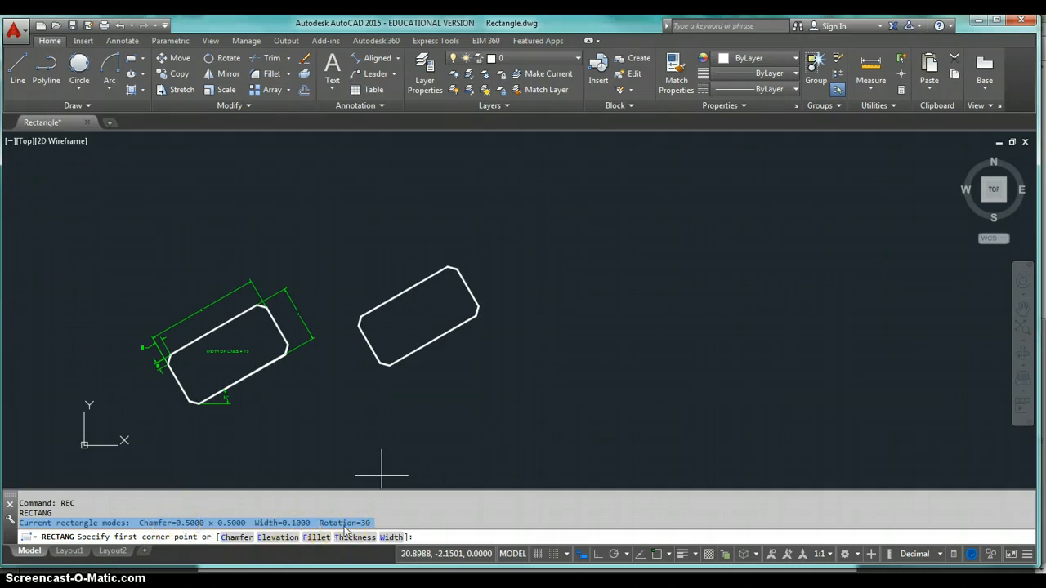
pyautogui.click(234, 539)
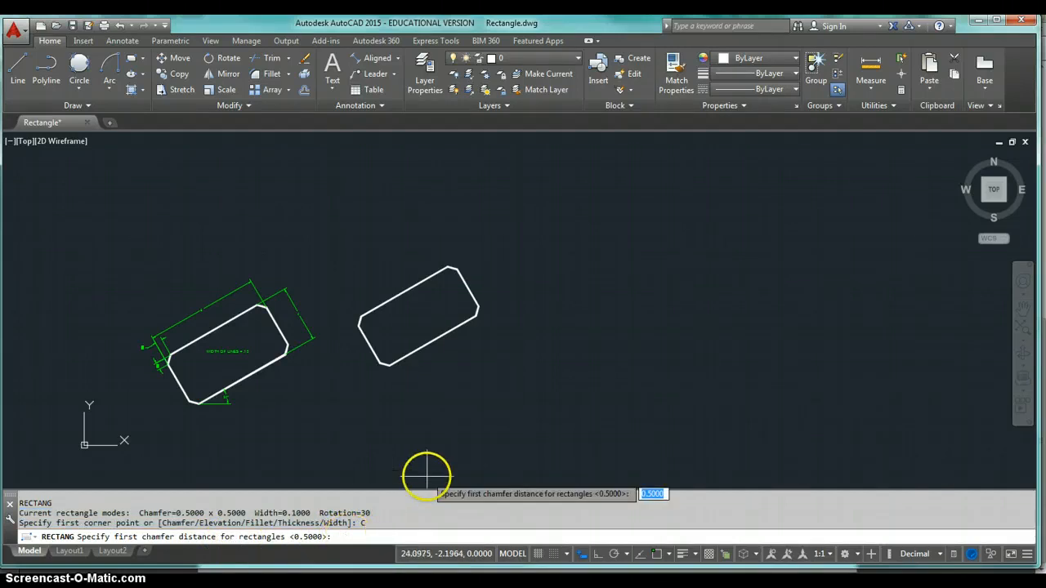
pyautogui.write('0')
pyautogui.press('Return')
pyautogui.write('0')
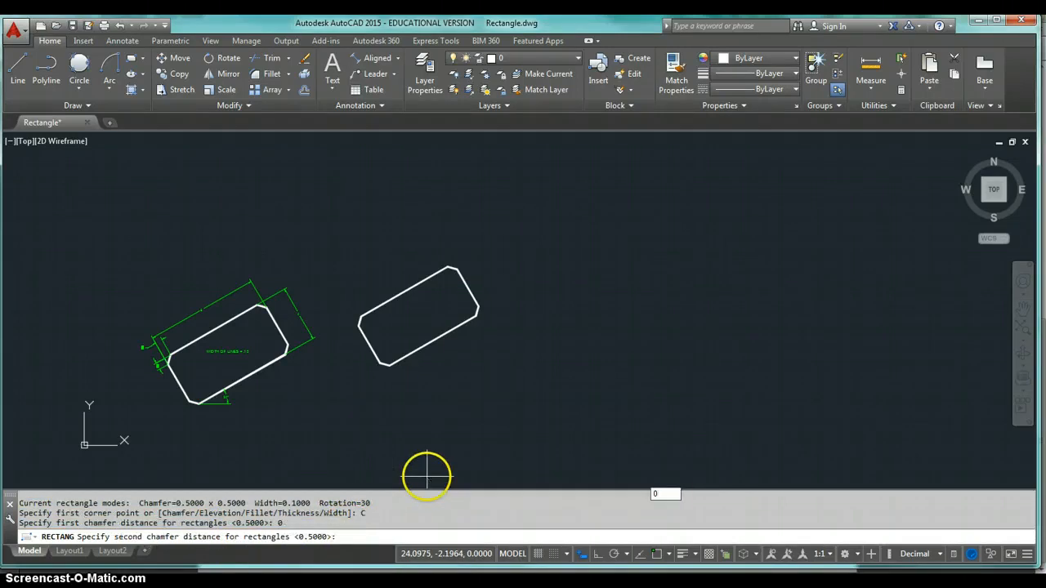
pyautogui.press('Return')
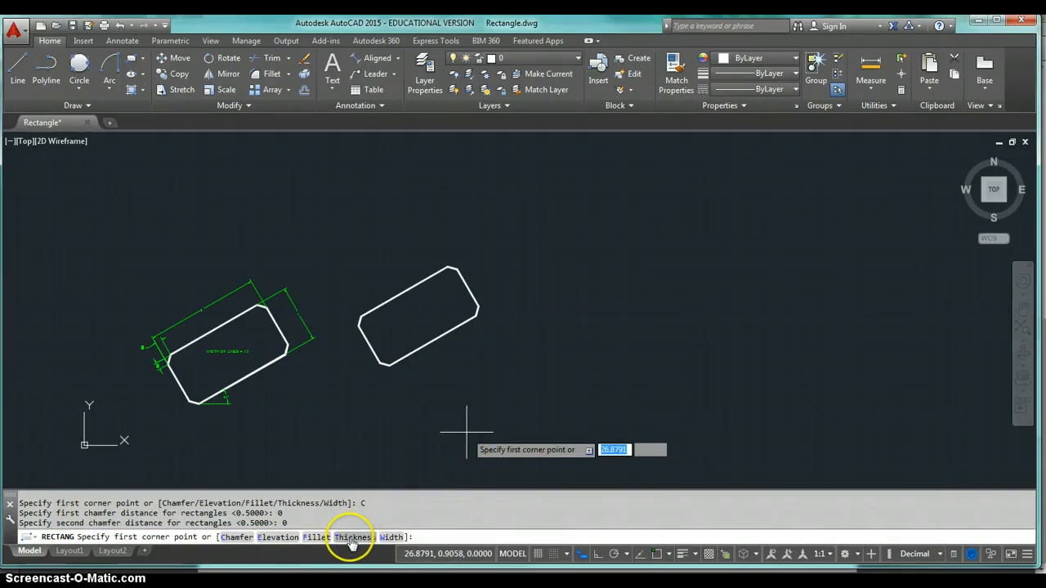
# Reset the line width for the new rectangle to 0
pyautogui.click(390, 537)
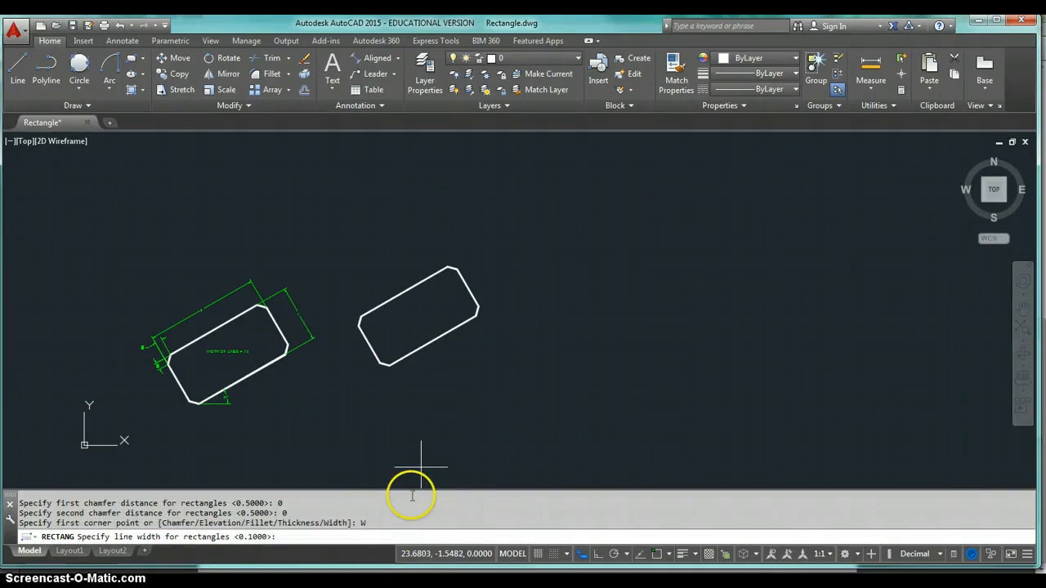
pyautogui.write('0')
pyautogui.press('Return')
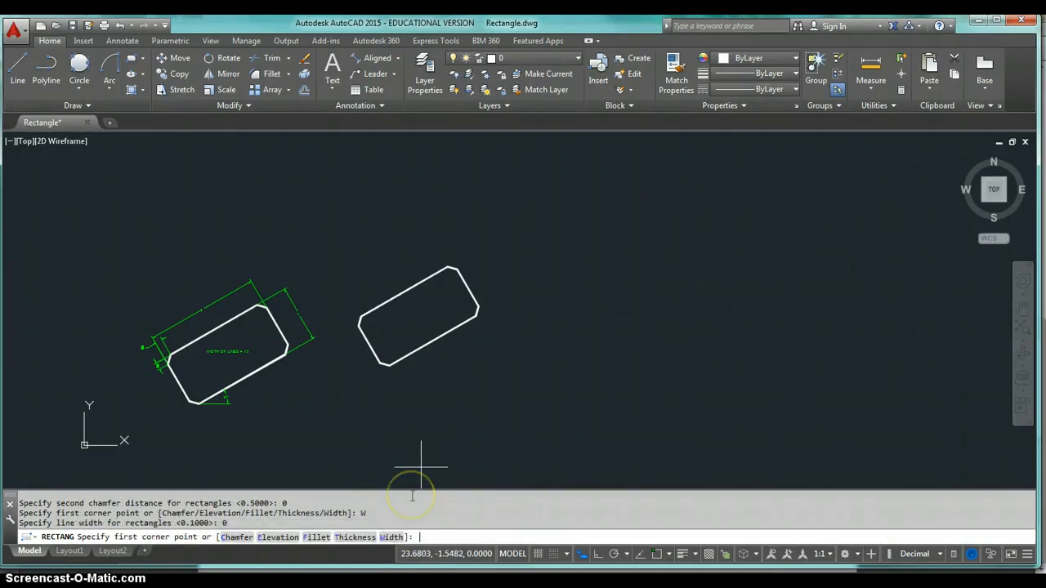
# Place the new rectangle's first corner right of the two chamfered rectangles and set its rotation angle to 0
pyautogui.click(577, 396)
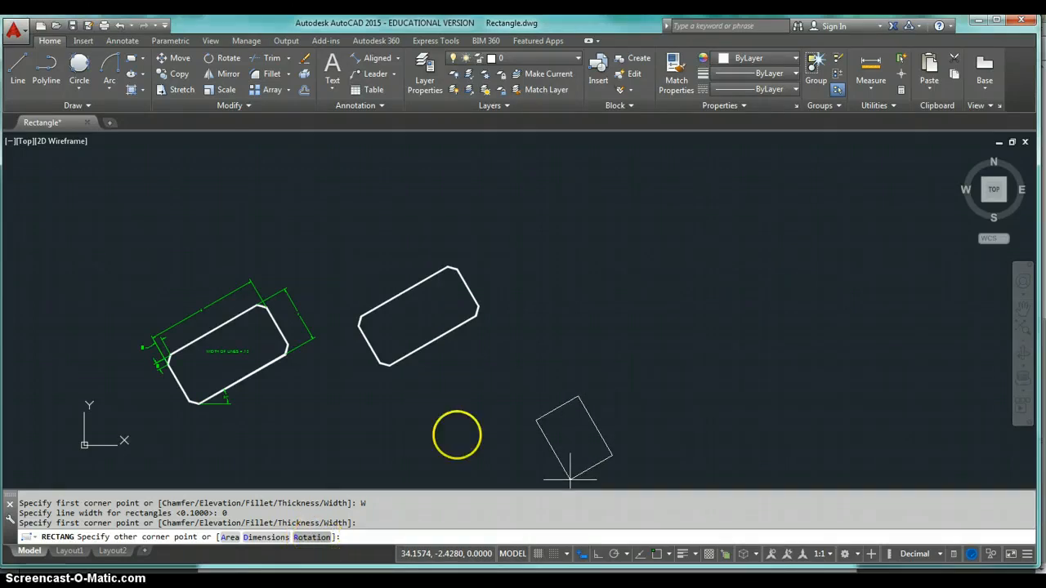
pyautogui.write('R')
pyautogui.press('Return')
pyautogui.press('Return')
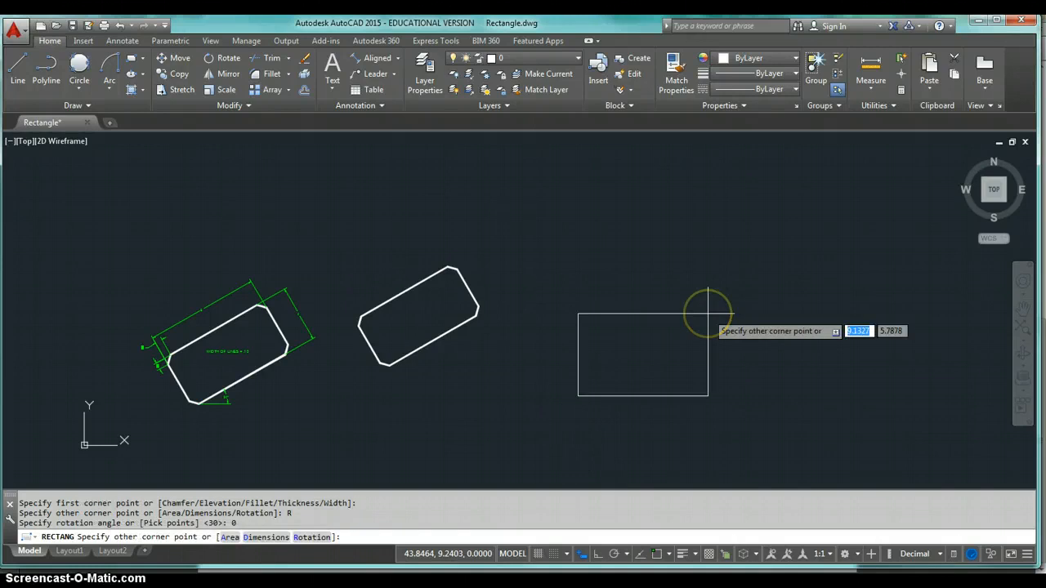
# Give the rectangle a length of 11 and a width of 8.5, and place it extending up and right from its first corner
pyautogui.click(266, 537)
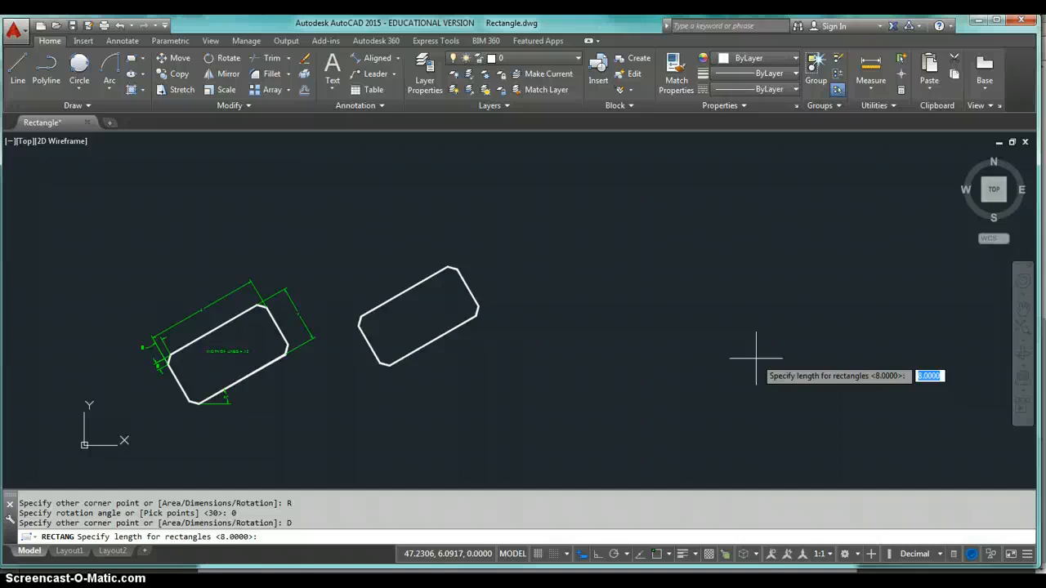
pyautogui.write('11')
pyautogui.press('Return')
pyautogui.write('8.5')
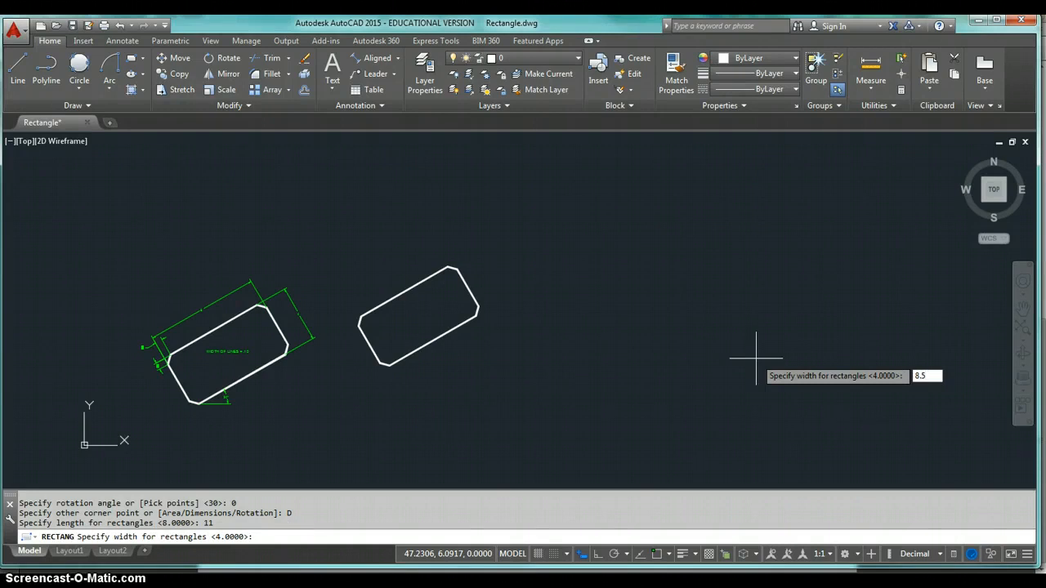
pyautogui.press('Return')
pyautogui.click(531, 377)
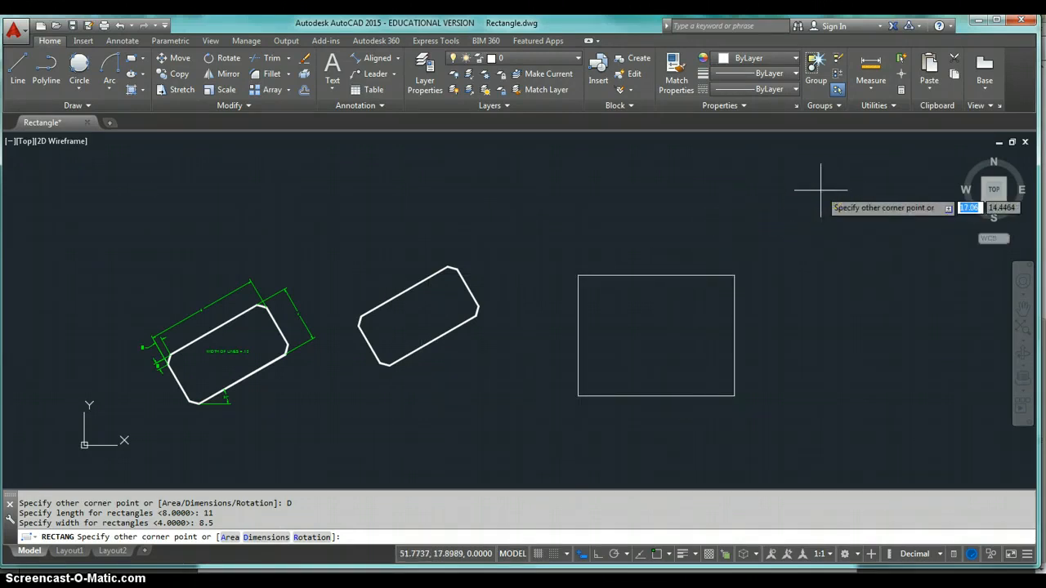
pyautogui.click(814, 306)
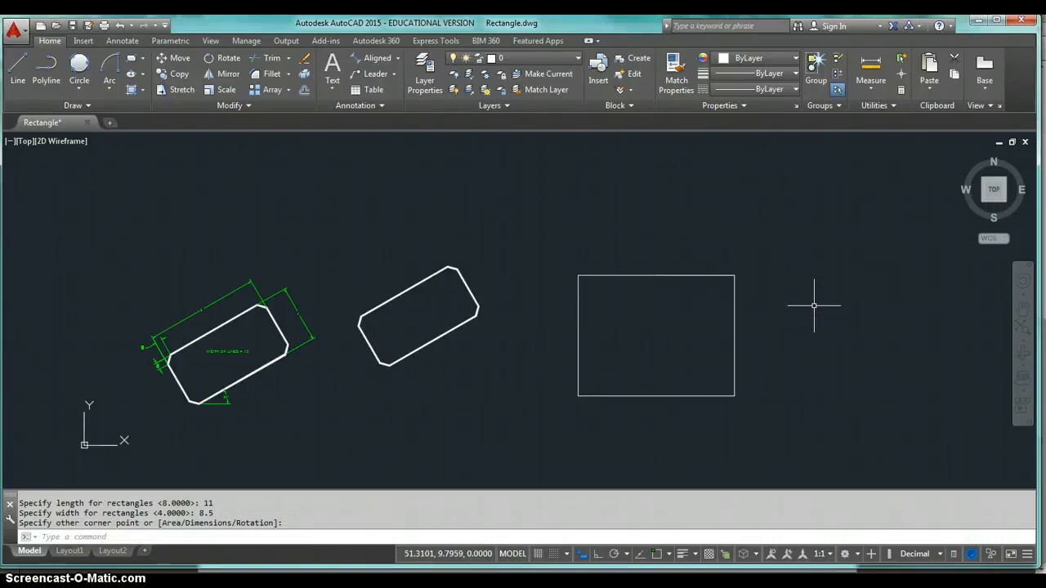
# View the full extents of the drawing, and switch to Adobe Reader to review the PDF's list of Rectangle command steps
pyautogui.middleClick(814, 305)
pyautogui.middleClick(814, 305)
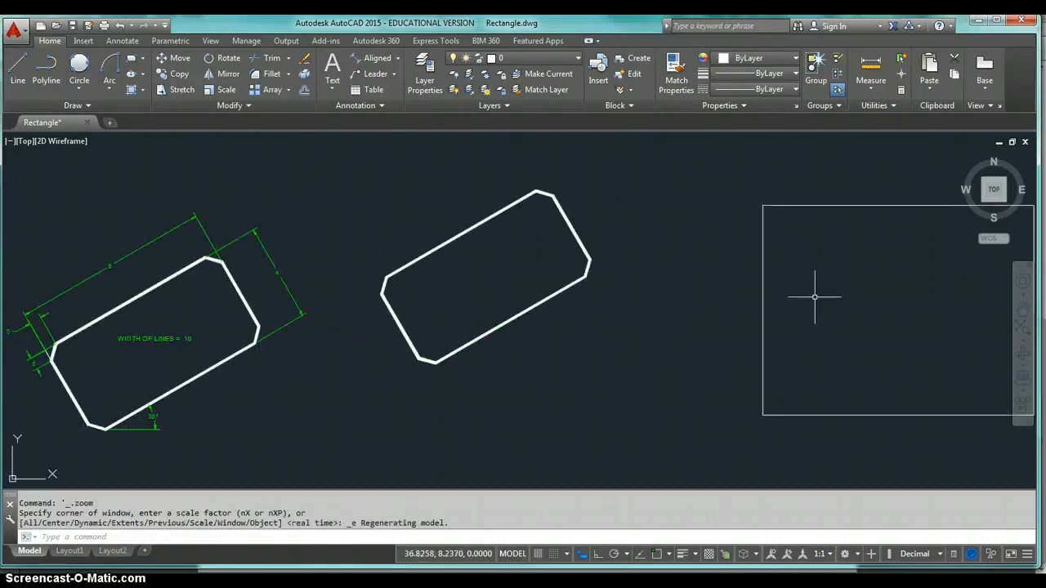
pyautogui.click(467, 572)
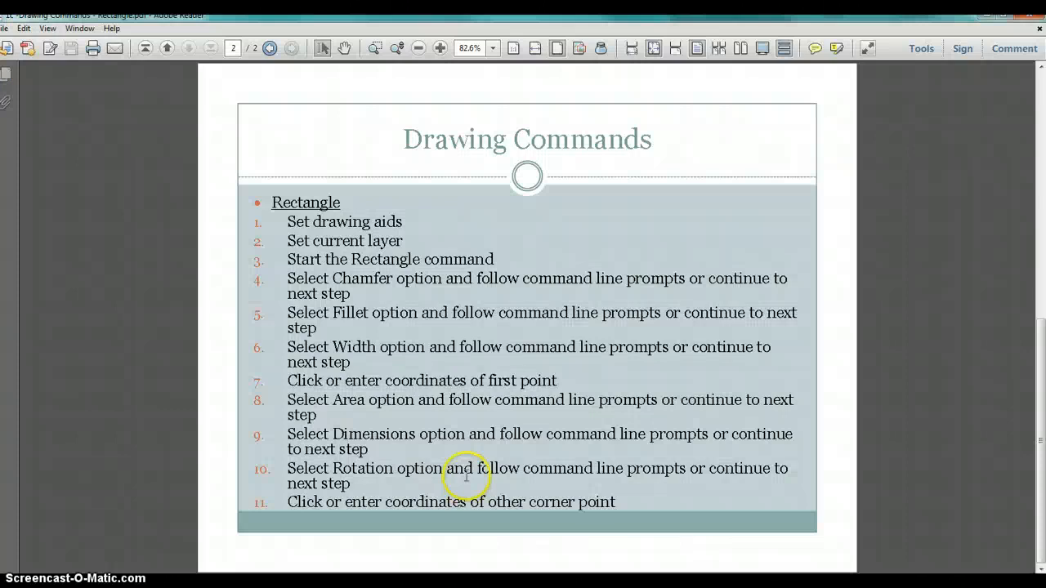